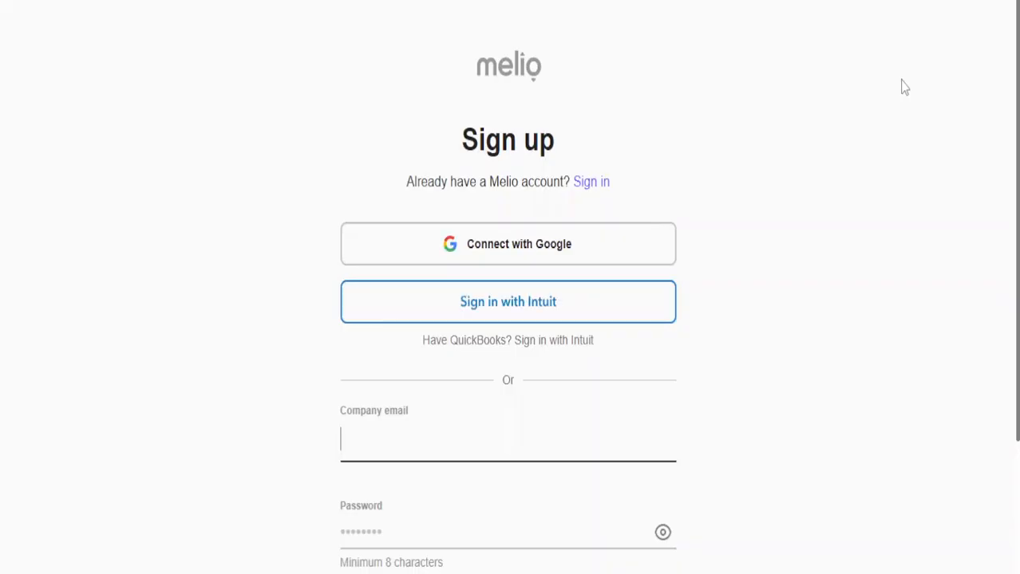
Sign up for Melio with the existing Google account and agree to share its profile details
{"action": "left_click", "coordinate": [505, 257]}
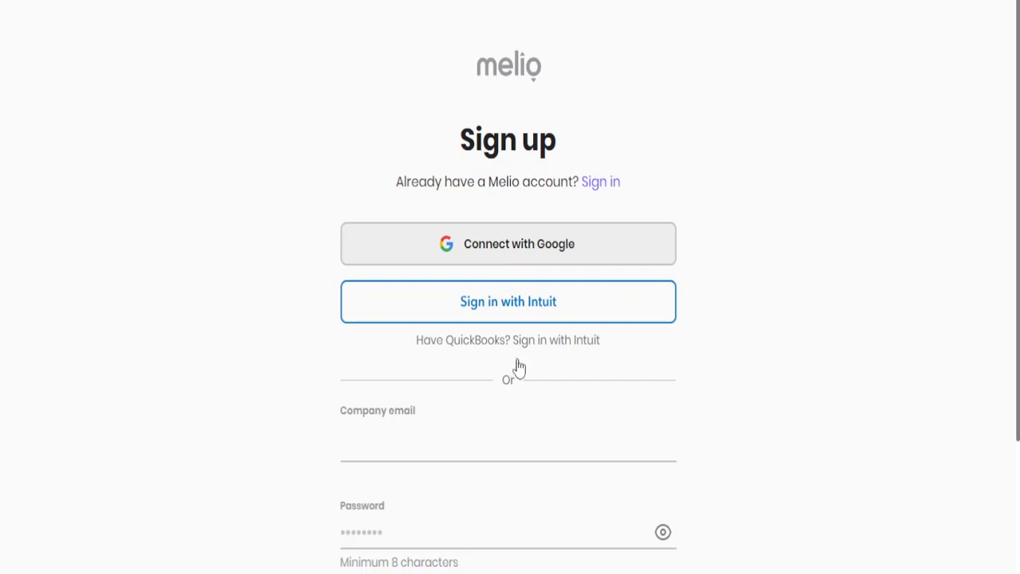
{"action": "left_click", "coordinate": [480, 357]}
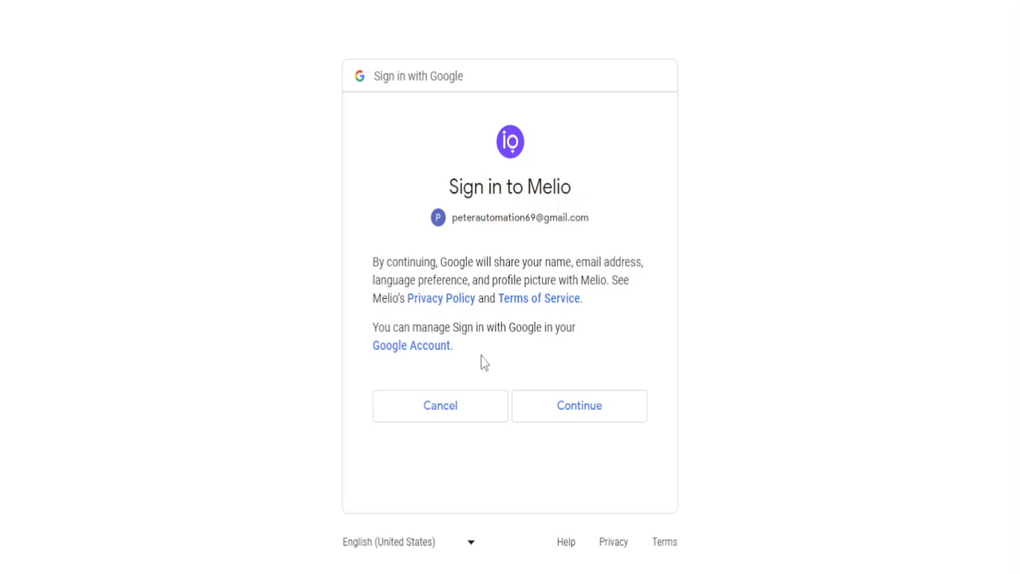
{"action": "left_click", "coordinate": [617, 414]}
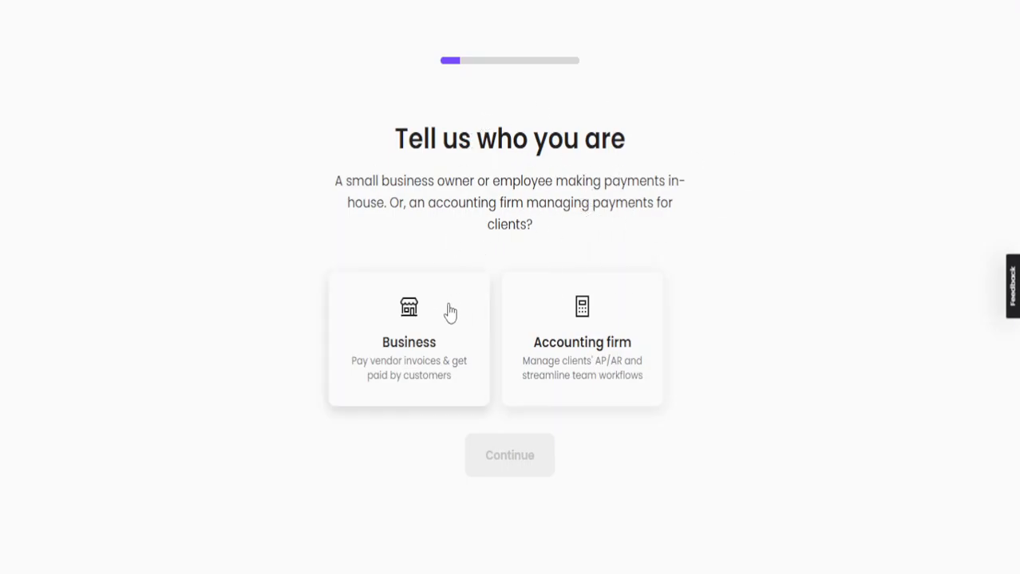
Register as a Business and complete the personal details with the account holder's mobile number
{"action": "left_click", "coordinate": [483, 316]}
{"action": "left_click", "coordinate": [523, 451]}
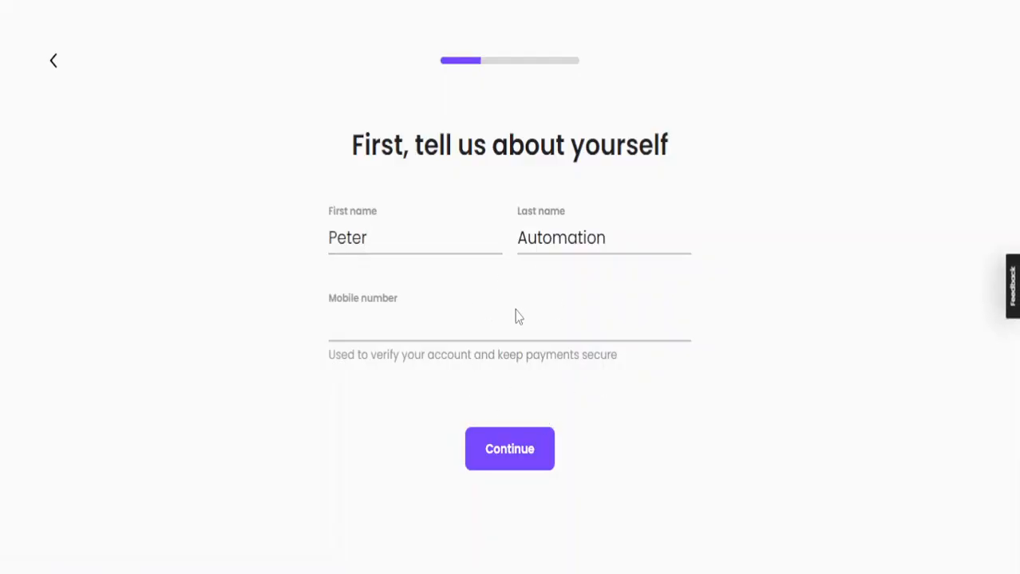
{"action": "left_click", "coordinate": [517, 327]}
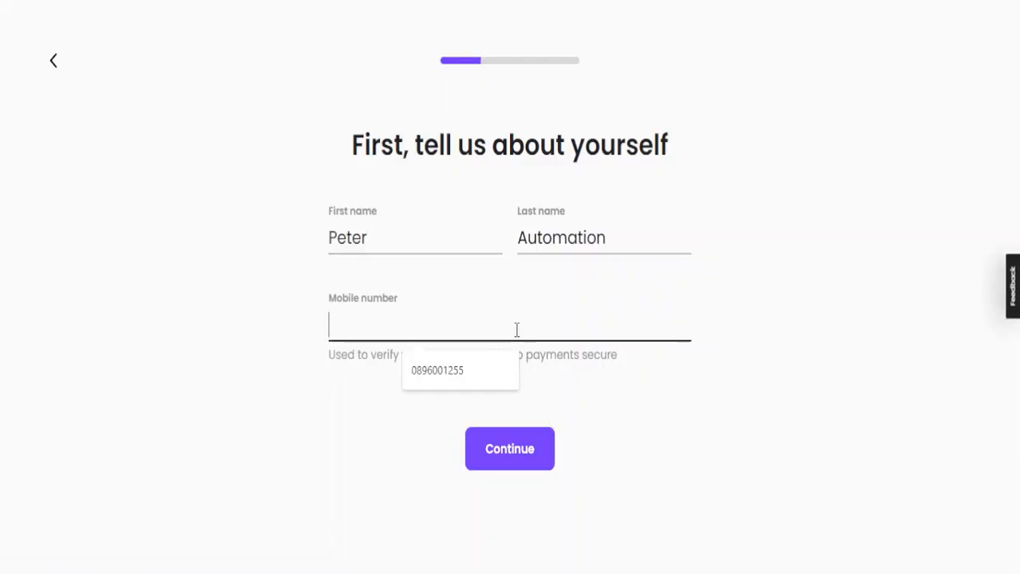
{"action": "left_click", "coordinate": [515, 371]}
{"action": "left_click", "coordinate": [509, 431]}
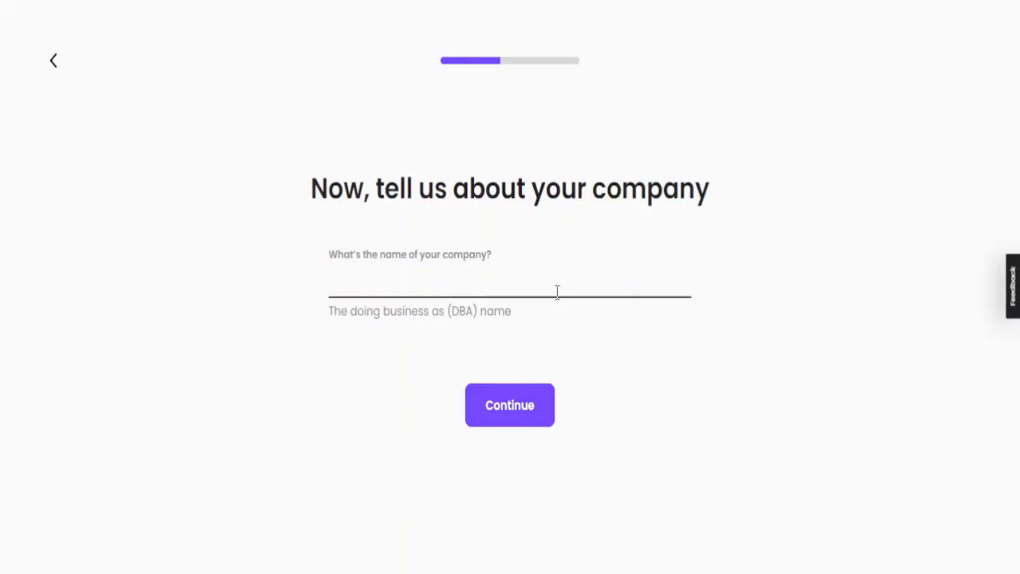
Enter Ned Tech as the company name and continue to the location question
{"action": "type", "text": "Ned Tech"}
{"action": "left_click", "coordinate": [490, 428]}
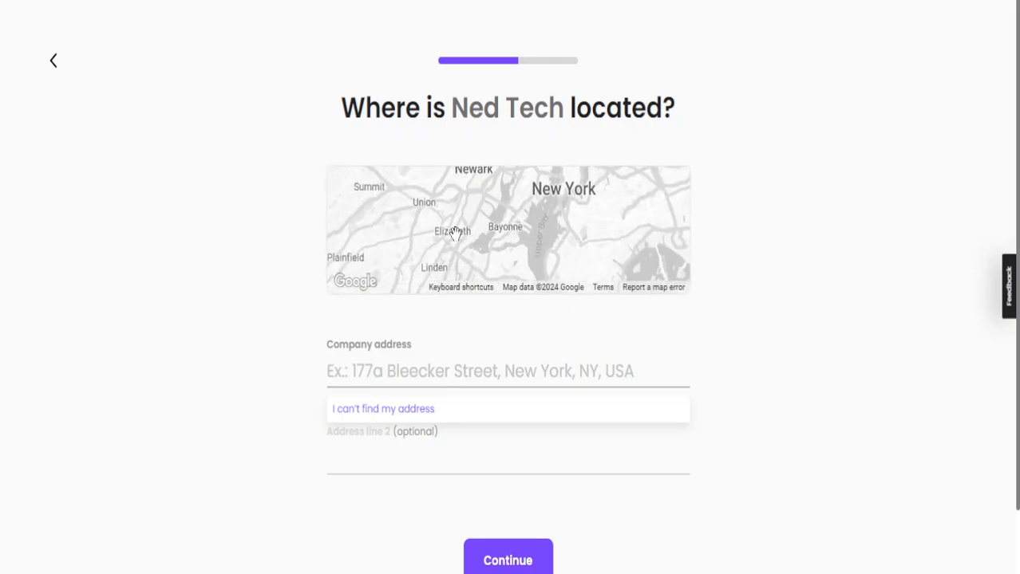
Look up the company address, choose the suggested Indiana location, and continue with the second address line empty
{"action": "left_click", "coordinate": [451, 370]}
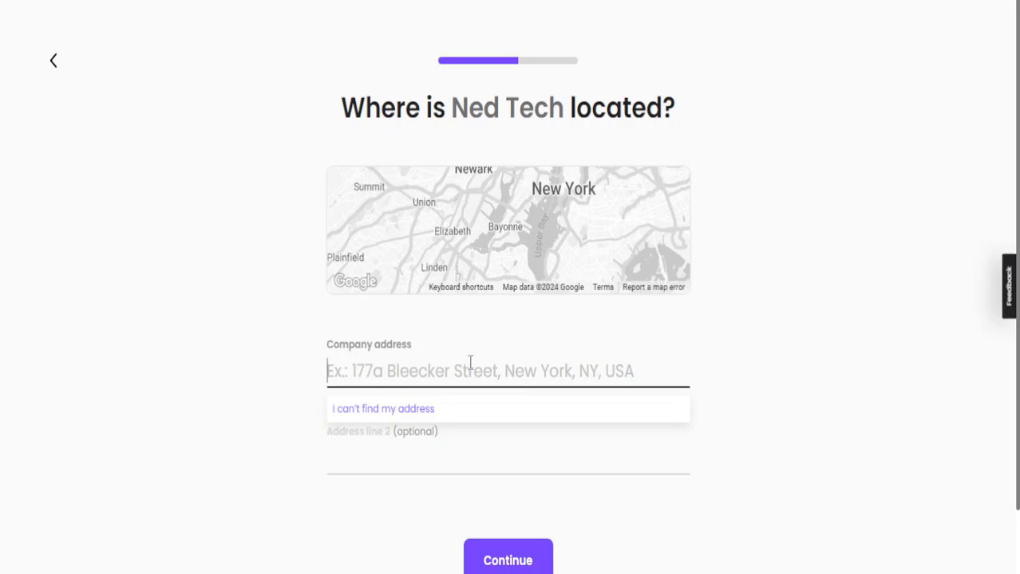
{"action": "type", "text": "eliza"}
{"action": "key", "text": "BackSpace"}
{"action": "key", "text": "BackSpace"}
{"action": "key", "text": "BackSpace"}
{"action": "key", "text": "BackSpace"}
{"action": "key", "text": "BackSpace"}
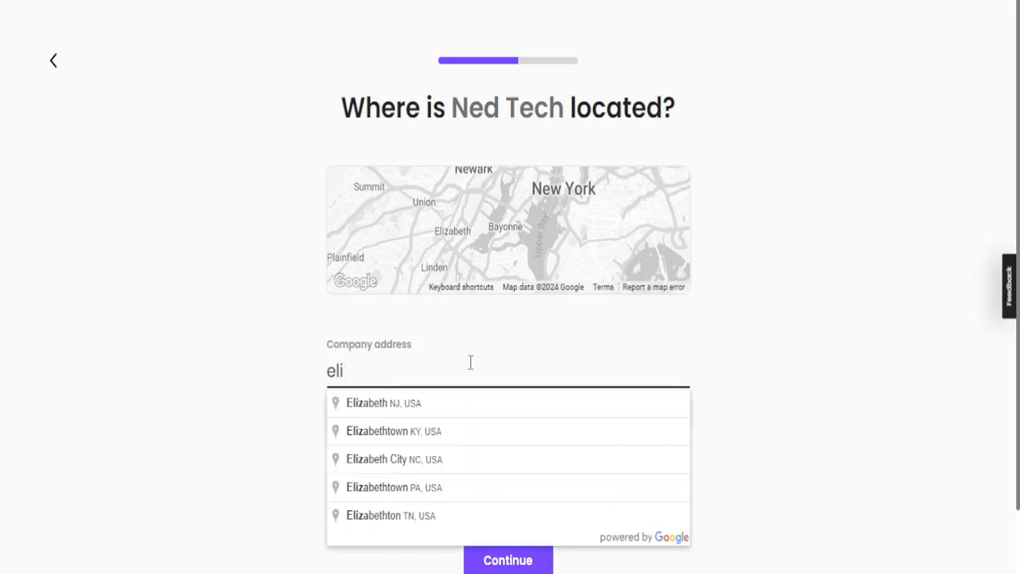
{"action": "type", "text": "elizabetch"}
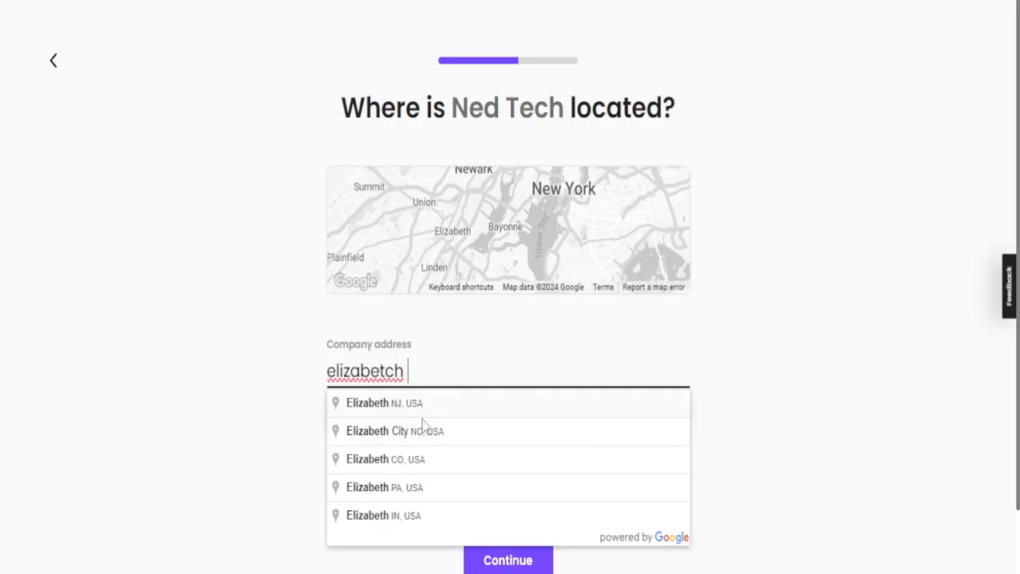
{"action": "scroll", "coordinate": [446, 479], "scroll_direction": "down", "scroll_amount": 1}
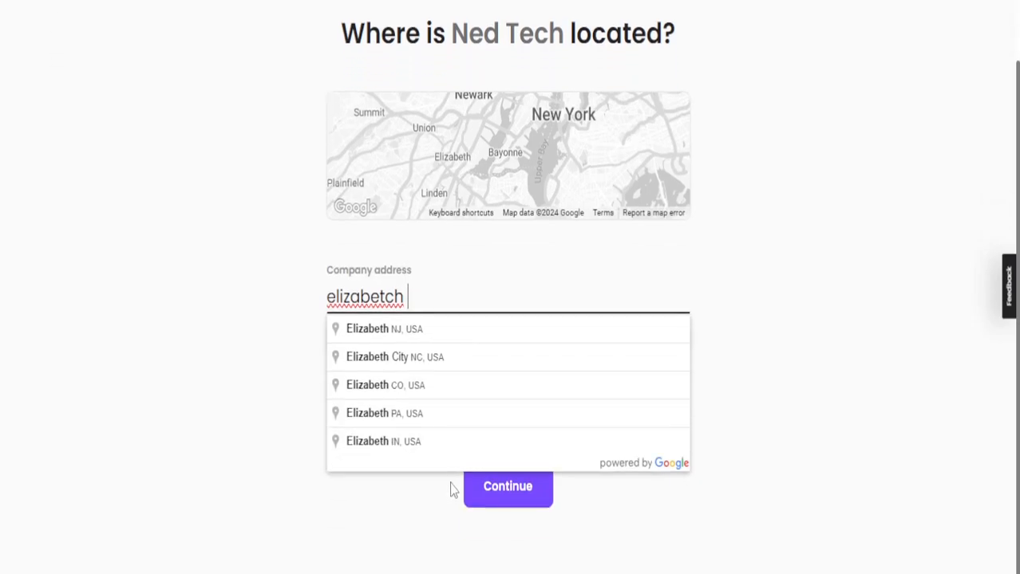
{"action": "left_click", "coordinate": [452, 440]}
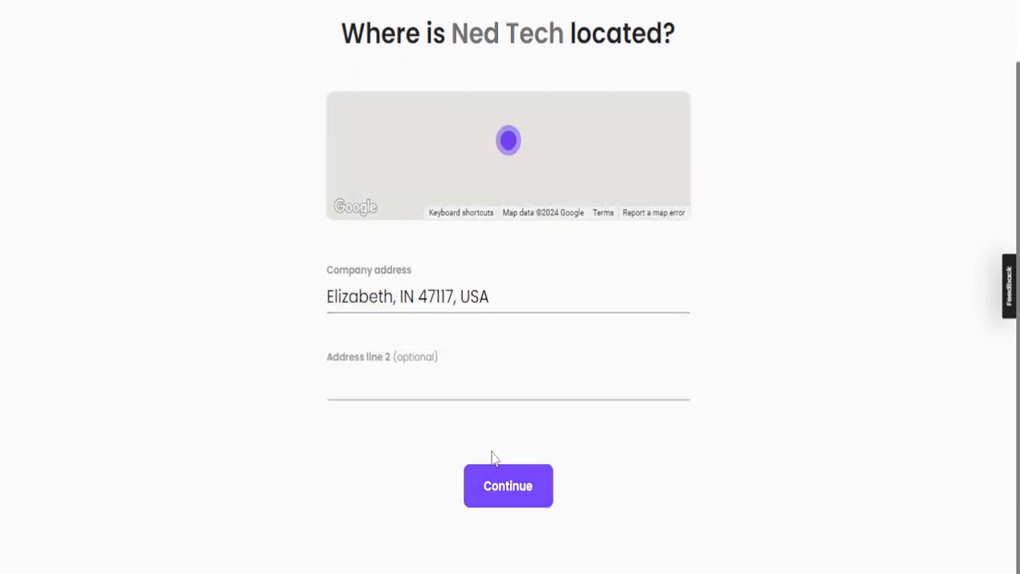
{"action": "left_click", "coordinate": [474, 381]}
{"action": "left_click", "coordinate": [525, 478]}
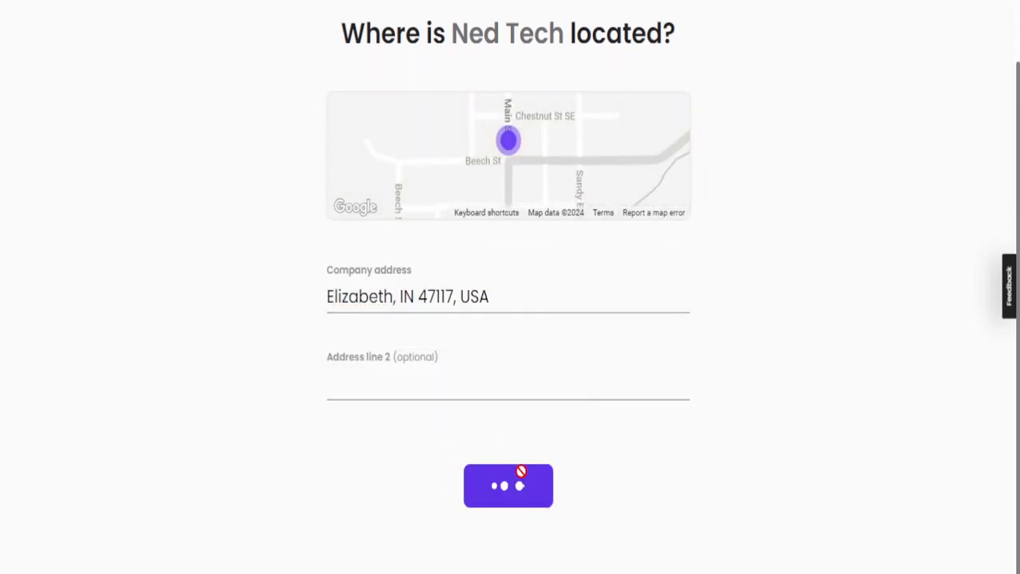
Set the company's industry to the custom entry "comerce" and continue
{"action": "left_click", "coordinate": [515, 317]}
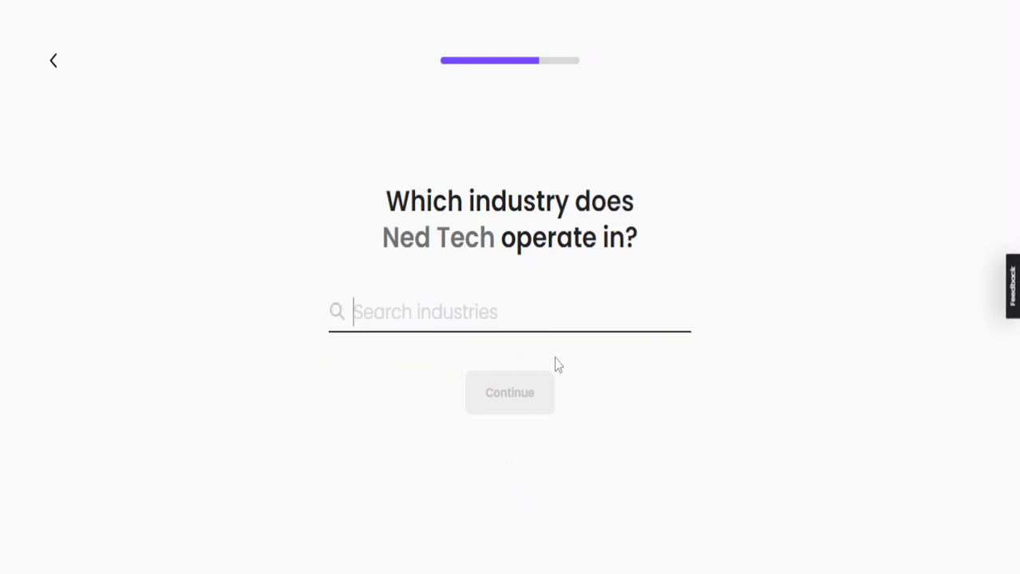
{"action": "type", "text": "comerce"}
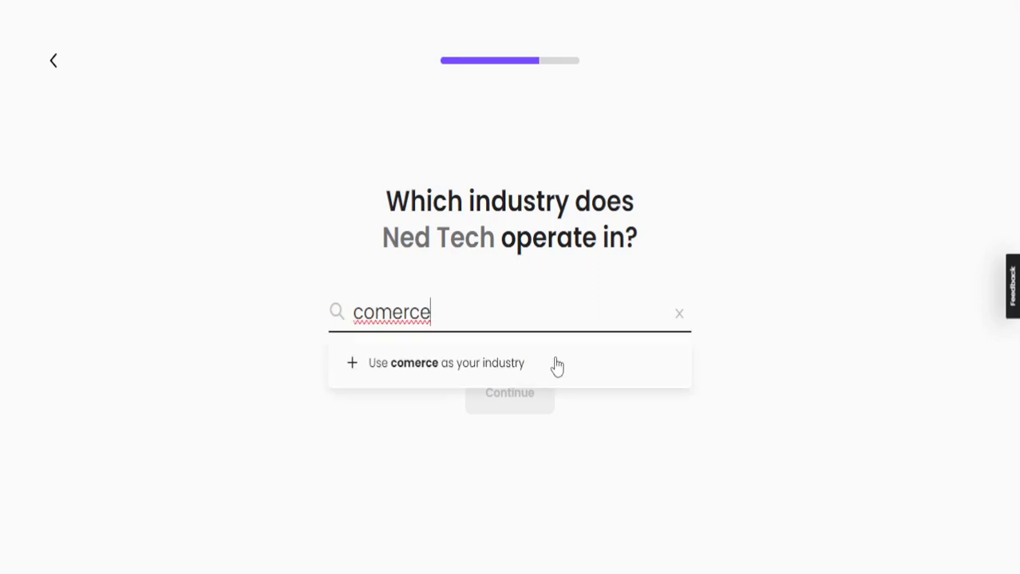
{"action": "left_click", "coordinate": [557, 365]}
{"action": "left_click", "coordinate": [530, 389]}
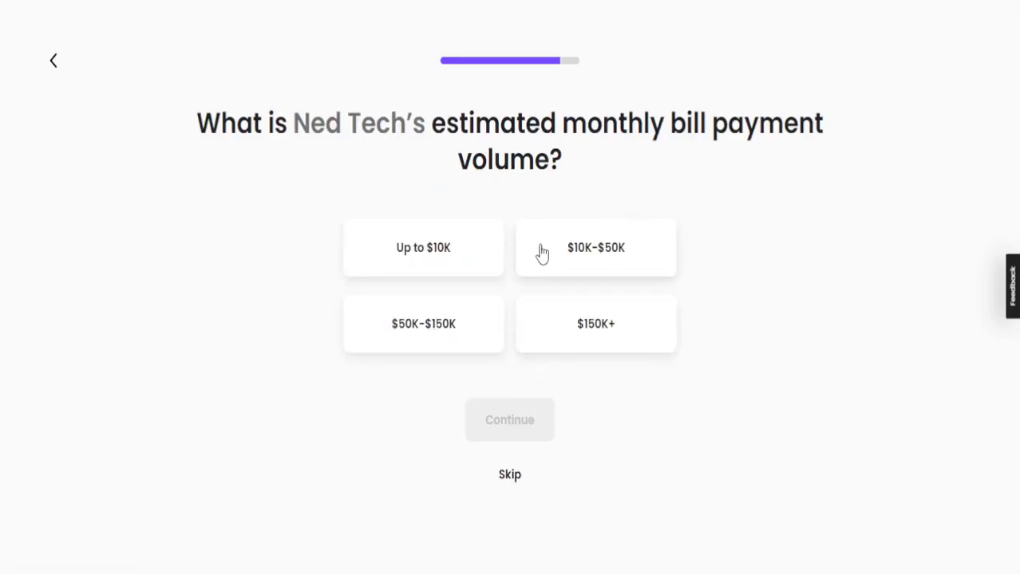
Set the estimated monthly bill payment volume to Up to $10K and go to the dashboard
{"action": "left_click", "coordinate": [449, 261]}
{"action": "left_click", "coordinate": [498, 411]}
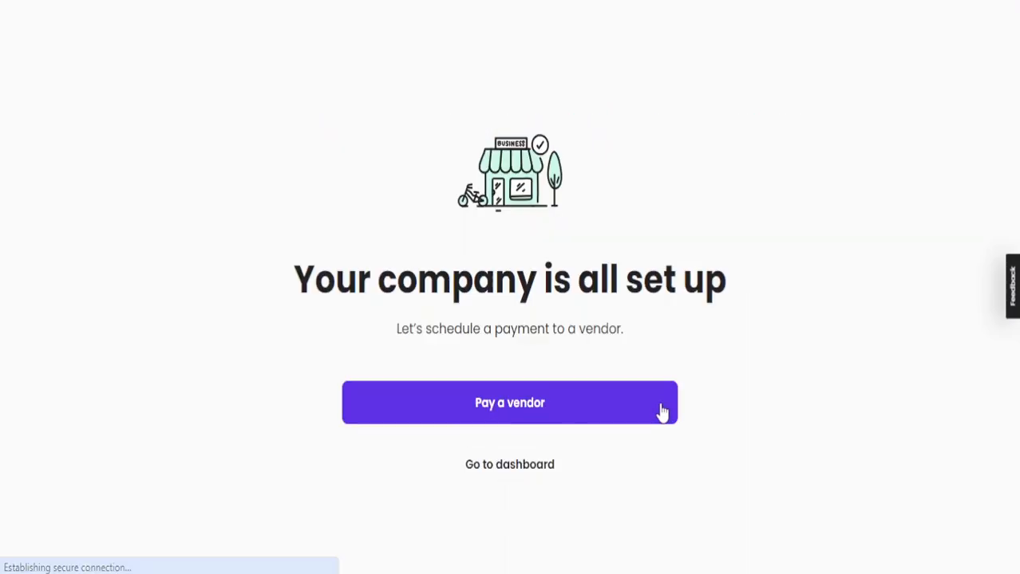
{"action": "left_click", "coordinate": [534, 471]}
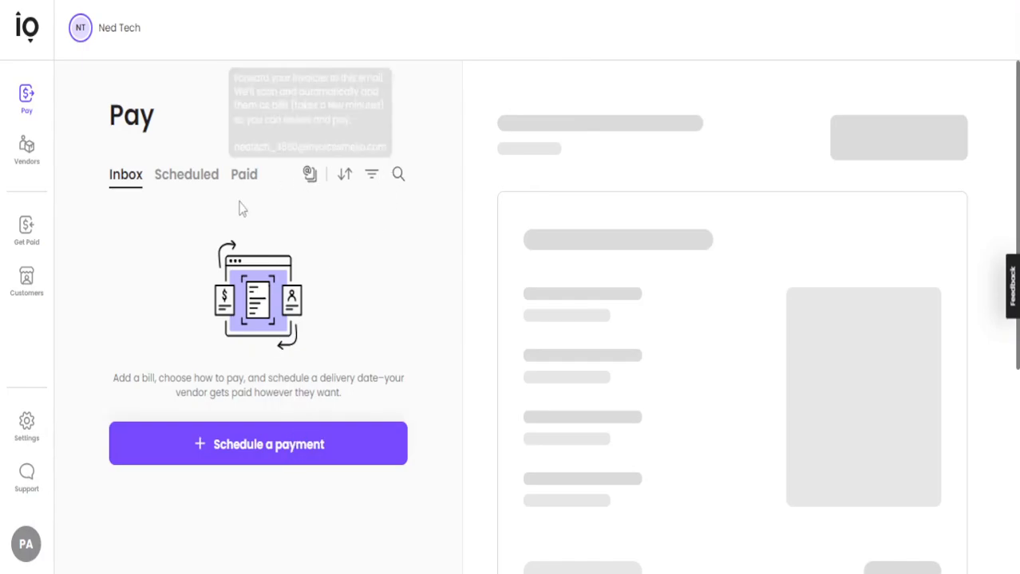
Check the scheduled and paid bills, view the options for adding a bill, and close them
{"action": "left_click", "coordinate": [208, 182]}
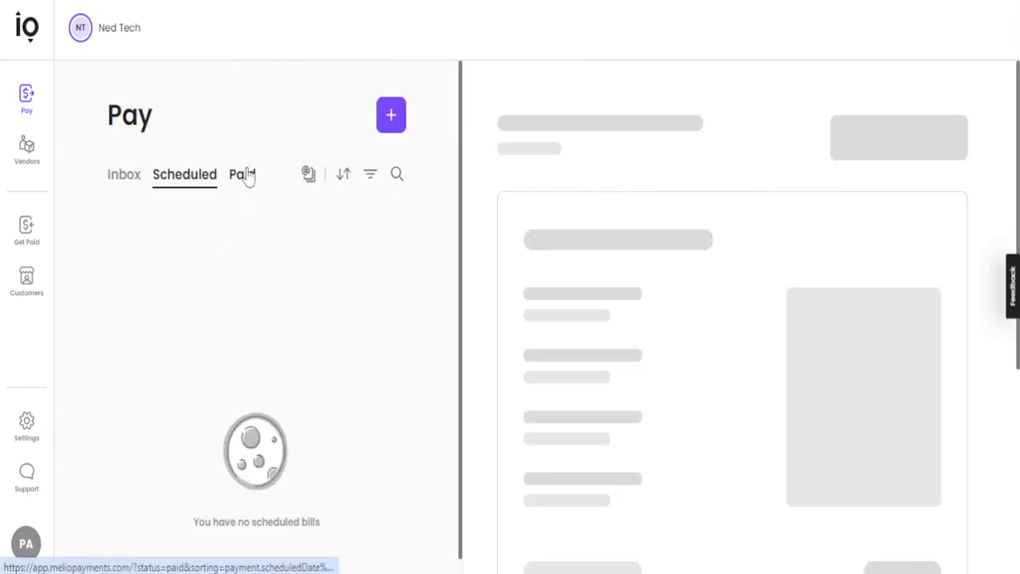
{"action": "left_click", "coordinate": [244, 175]}
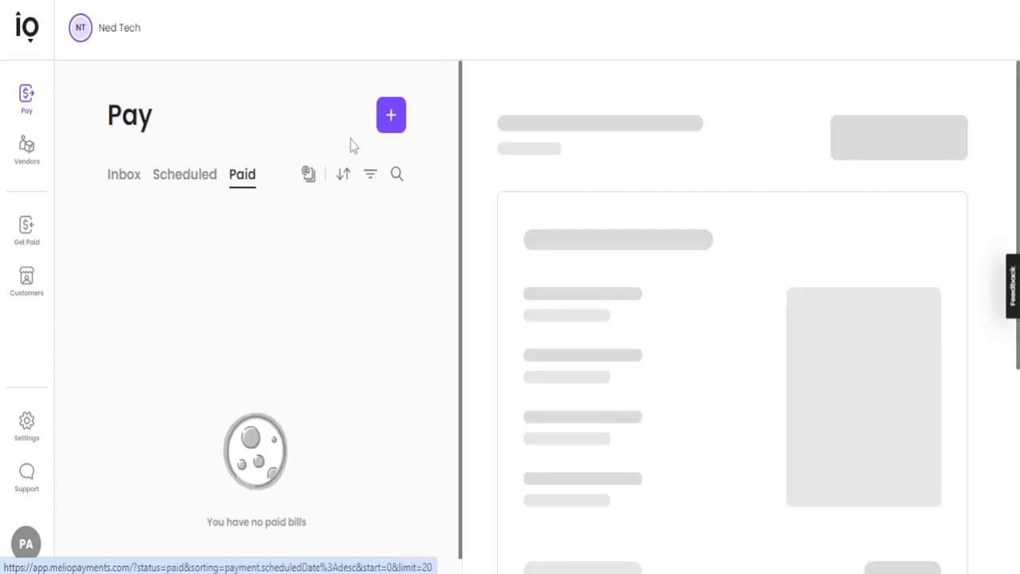
{"action": "left_click", "coordinate": [392, 123]}
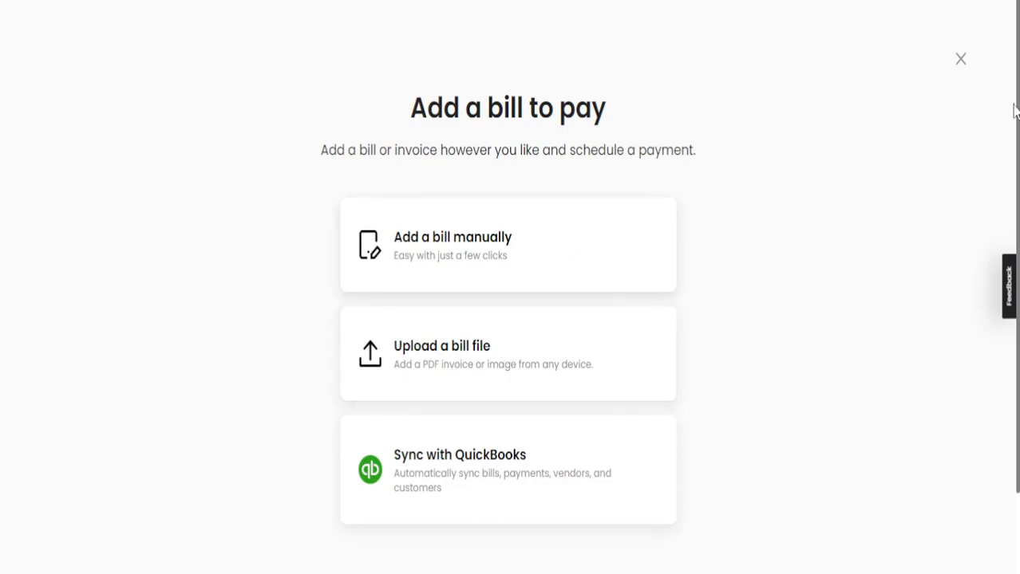
{"action": "left_click", "coordinate": [960, 60]}
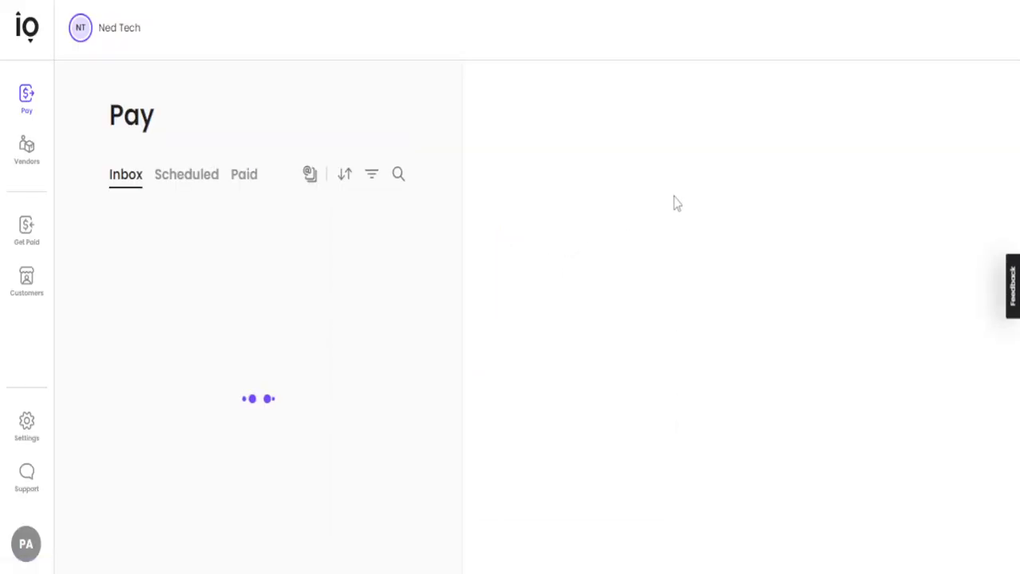
Open the new-vendor form from the Vendors page, look over its fields, and close it
{"action": "left_click", "coordinate": [31, 159]}
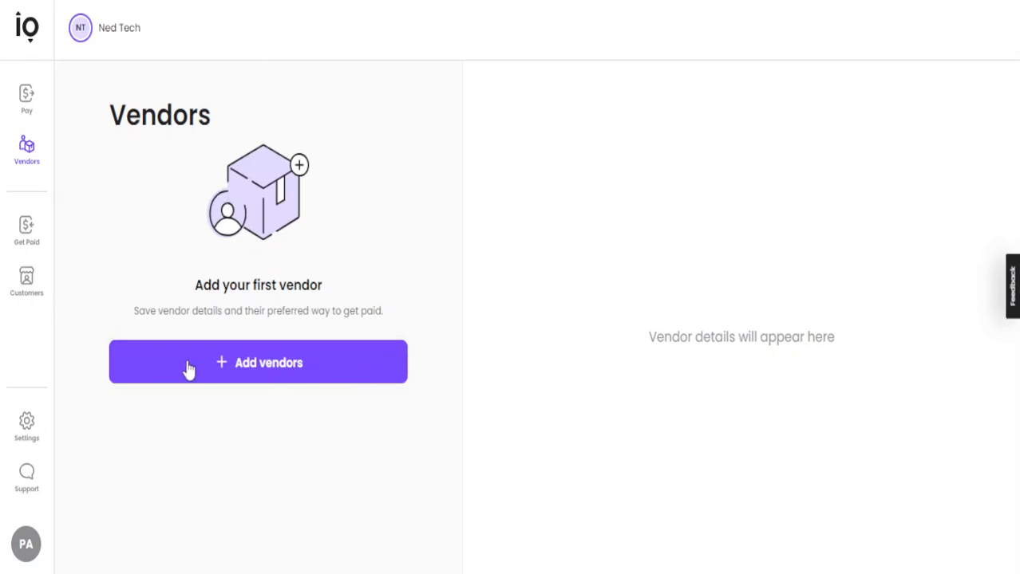
{"action": "left_click", "coordinate": [222, 377]}
{"action": "left_click", "coordinate": [447, 241]}
{"action": "left_click", "coordinate": [473, 316]}
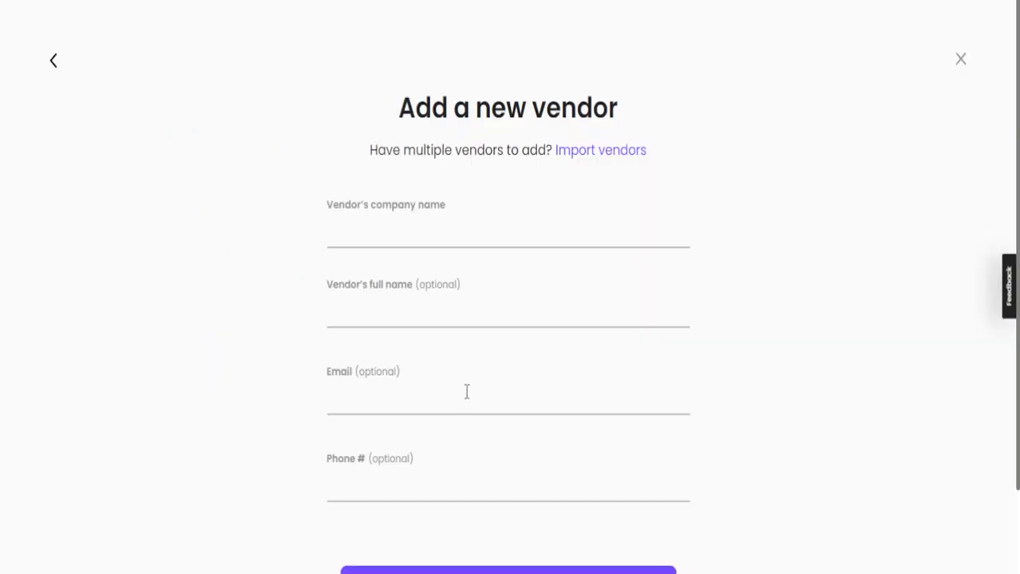
{"action": "left_click", "coordinate": [960, 60]}
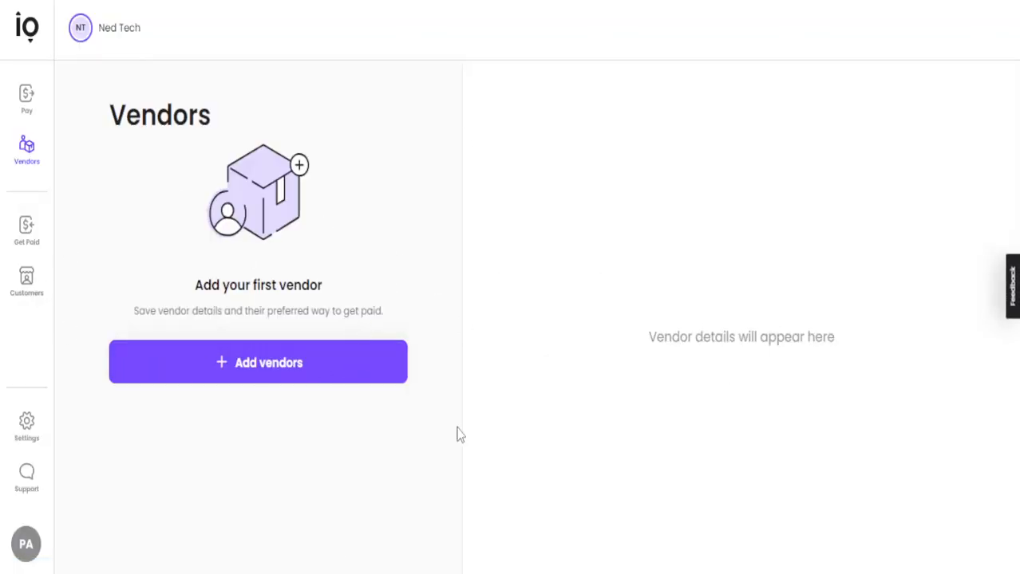
Review the Unsent, Sent, In-progress and Paid categories on the Get Paid page
{"action": "left_click", "coordinate": [28, 226]}
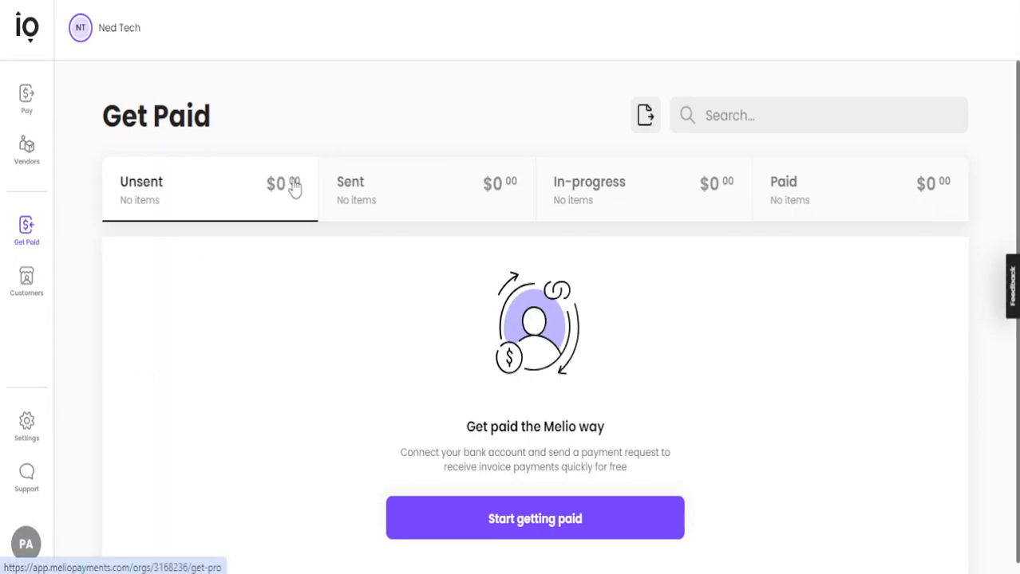
{"action": "scroll", "coordinate": [373, 188], "scroll_direction": "down", "scroll_amount": 1}
{"action": "scroll", "coordinate": [431, 223], "scroll_direction": "up", "scroll_amount": 1}
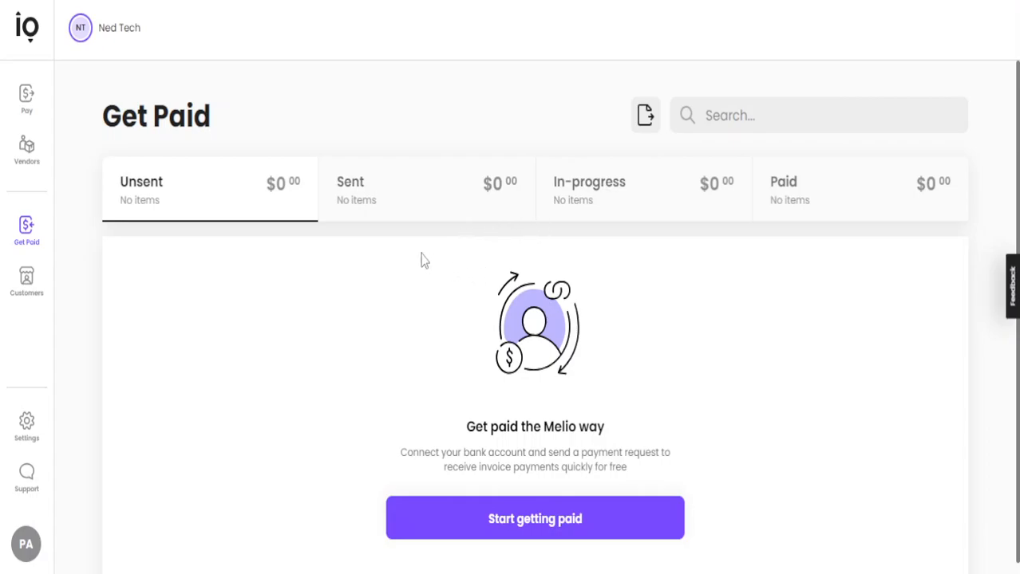
{"action": "left_click", "coordinate": [371, 195]}
{"action": "left_click", "coordinate": [648, 204]}
{"action": "left_click", "coordinate": [257, 205]}
{"action": "left_click", "coordinate": [445, 203]}
{"action": "left_click", "coordinate": [815, 203]}
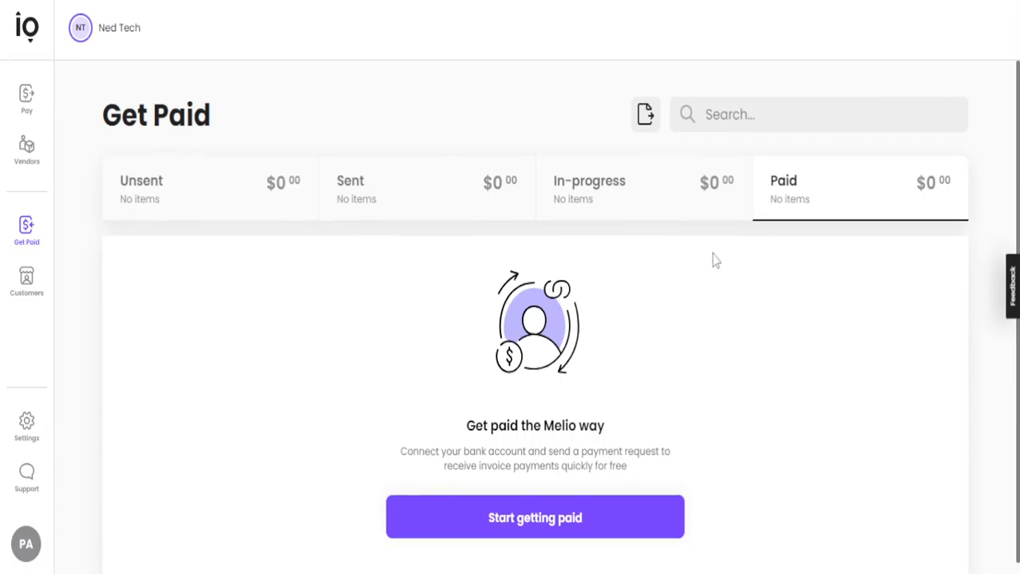
Start the getting-paid setup with nedtech as the company URL, and continue without uploading a business logo
{"action": "left_click", "coordinate": [546, 514]}
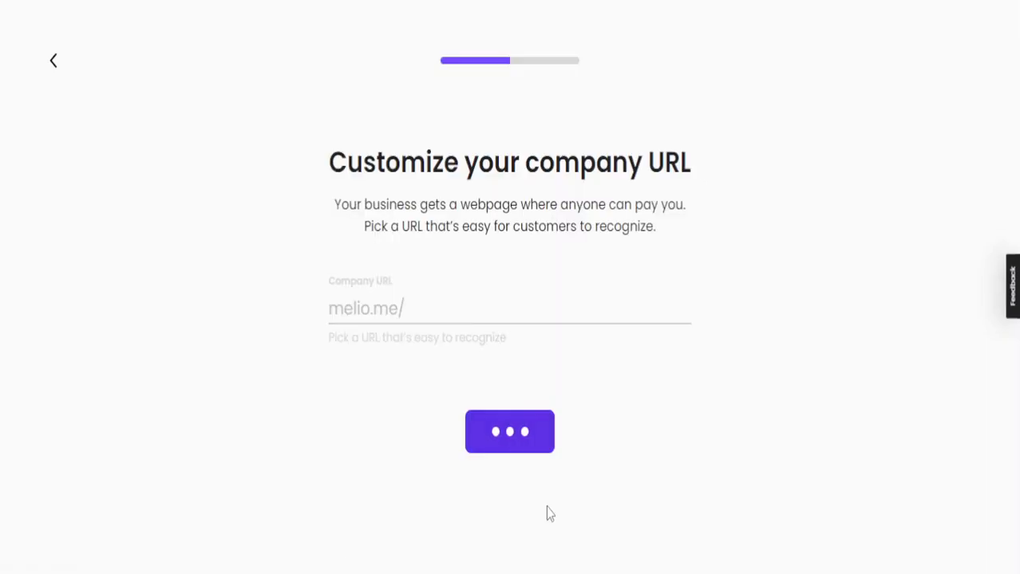
{"action": "left_click", "coordinate": [555, 311]}
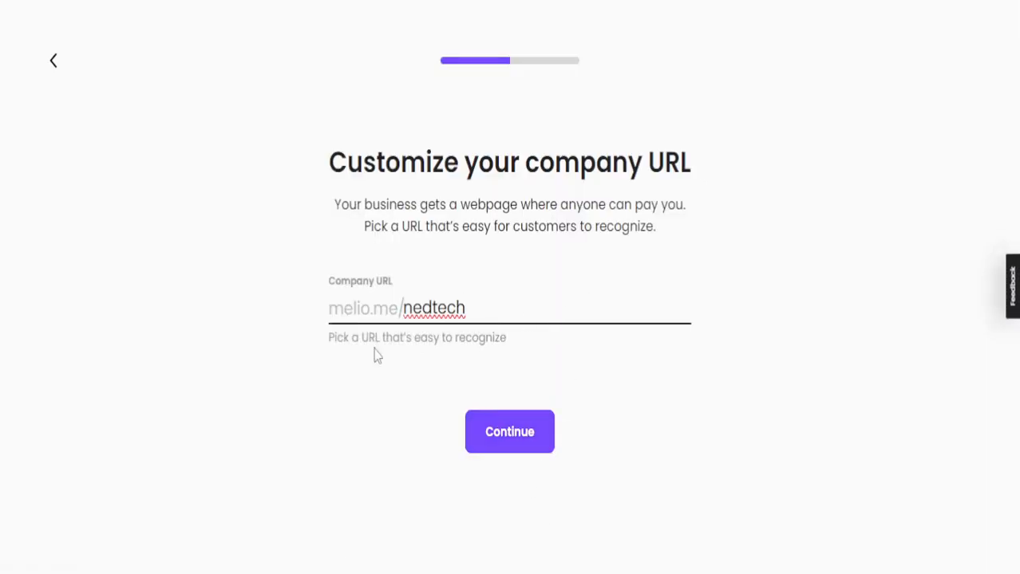
{"action": "key", "text": "ctrl+a"}
{"action": "left_click", "coordinate": [481, 434]}
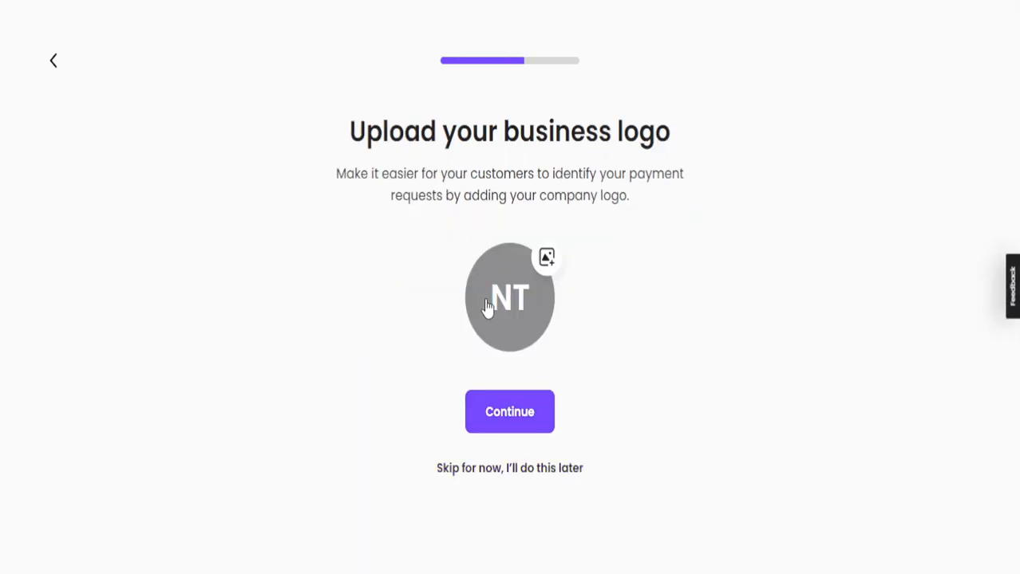
{"action": "left_click", "coordinate": [511, 412]}
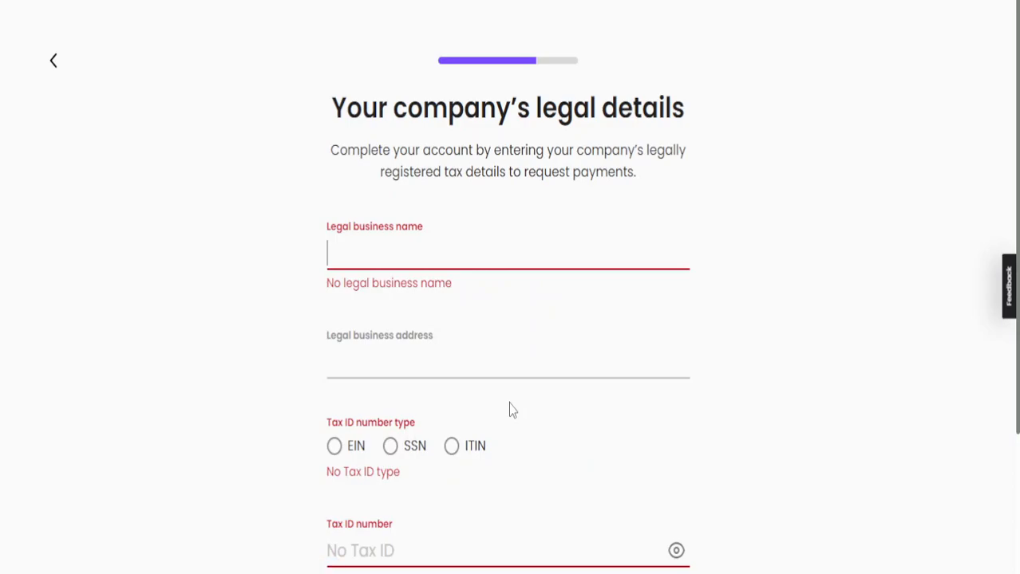
Enter Ned Tech as the legal business name in the company's legal details
{"action": "scroll", "coordinate": [507, 316], "scroll_direction": "down", "scroll_amount": 3}
{"action": "scroll", "coordinate": [517, 321], "scroll_direction": "up", "scroll_amount": 3}
{"action": "type", "text": "Ne d"}
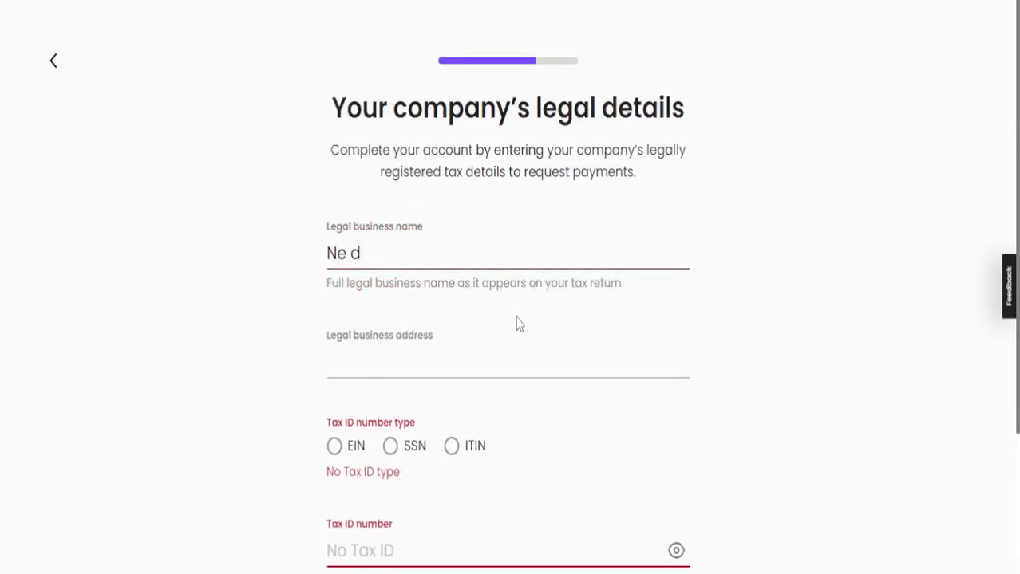
{"action": "type", "text": "d Tech"}
Fill in the legal business address with a matching city from the address suggestions
{"action": "left_click", "coordinate": [479, 368]}
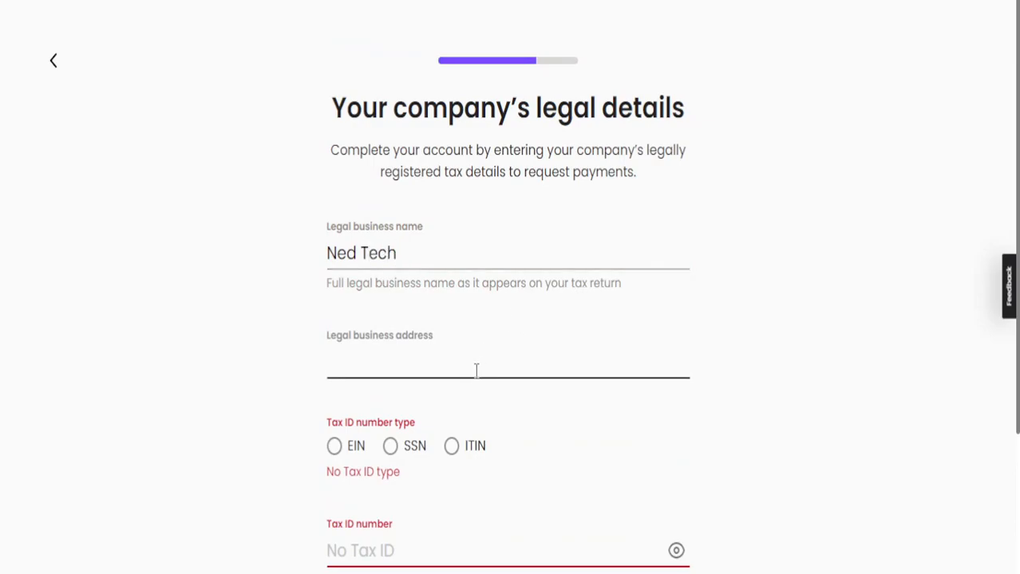
{"action": "type", "text": "Eliza"}
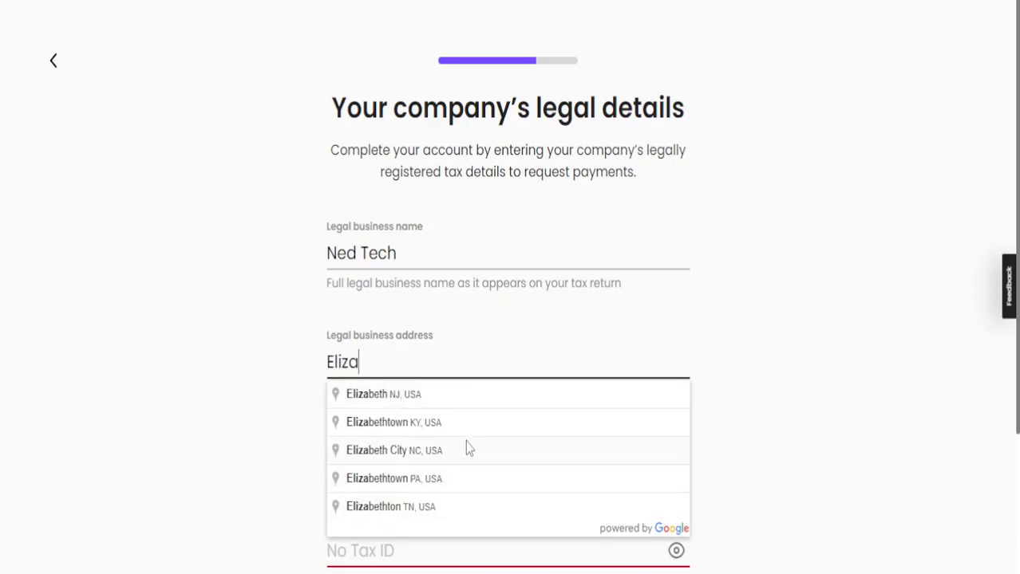
{"action": "left_click", "coordinate": [468, 406]}
{"action": "scroll", "coordinate": [496, 369], "scroll_direction": "down", "scroll_amount": 2}
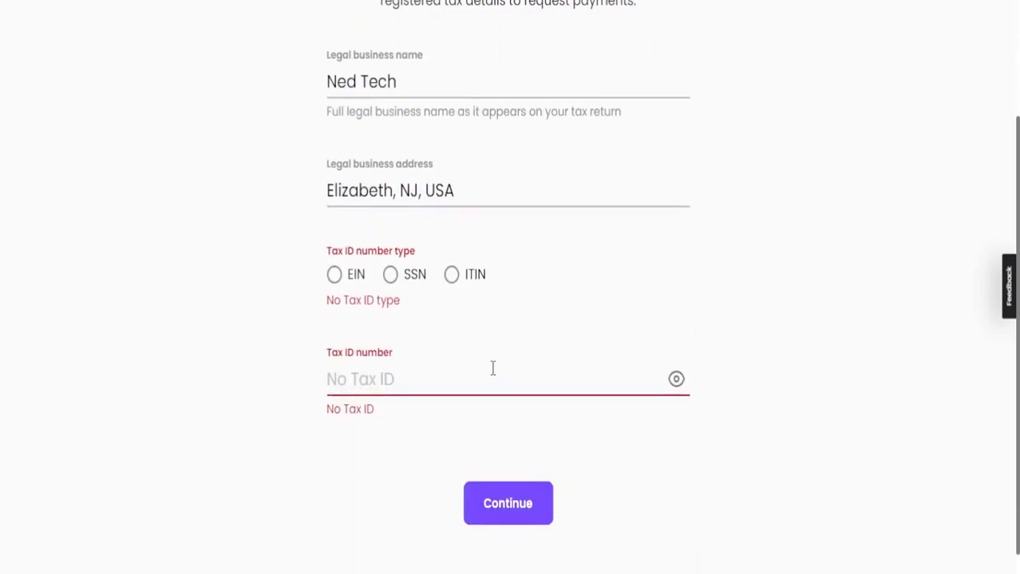
Choose SSN as the tax ID number type, enter the tax ID number, and submit the legal details
{"action": "left_click", "coordinate": [452, 265]}
{"action": "left_click", "coordinate": [390, 280]}
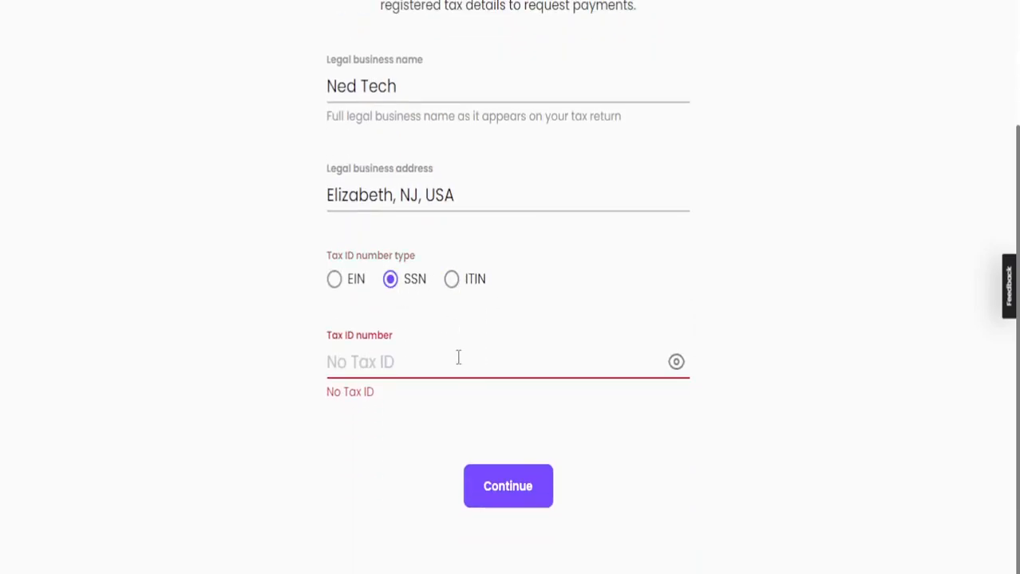
{"action": "left_click", "coordinate": [452, 364]}
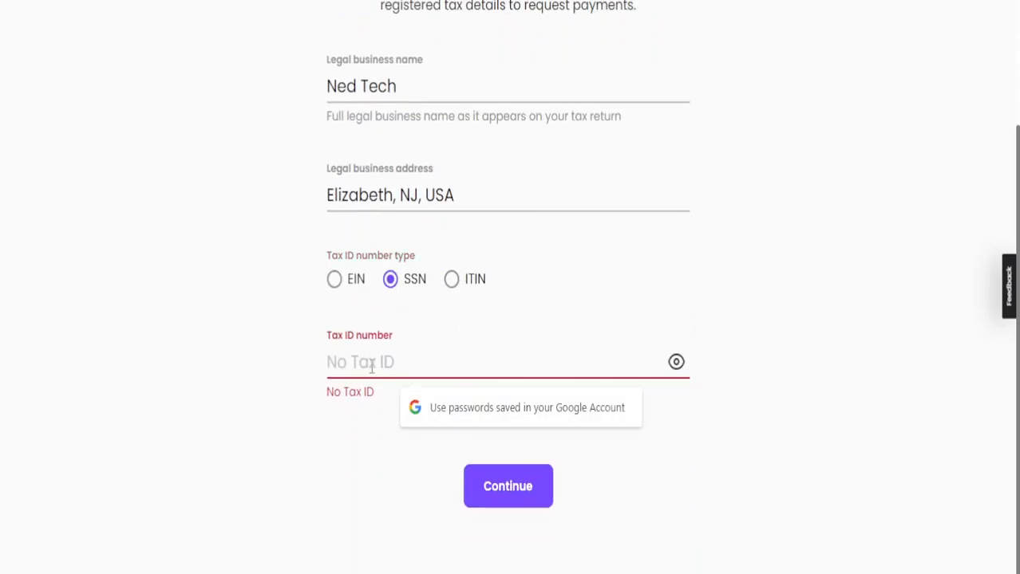
{"action": "type", "text": "•••"}
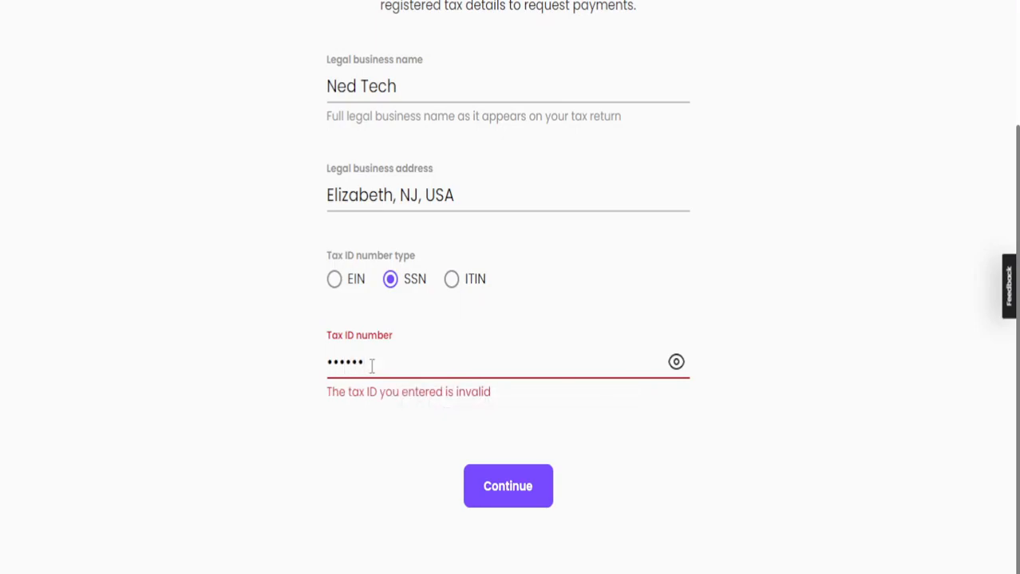
{"action": "type", "text": "••••••"}
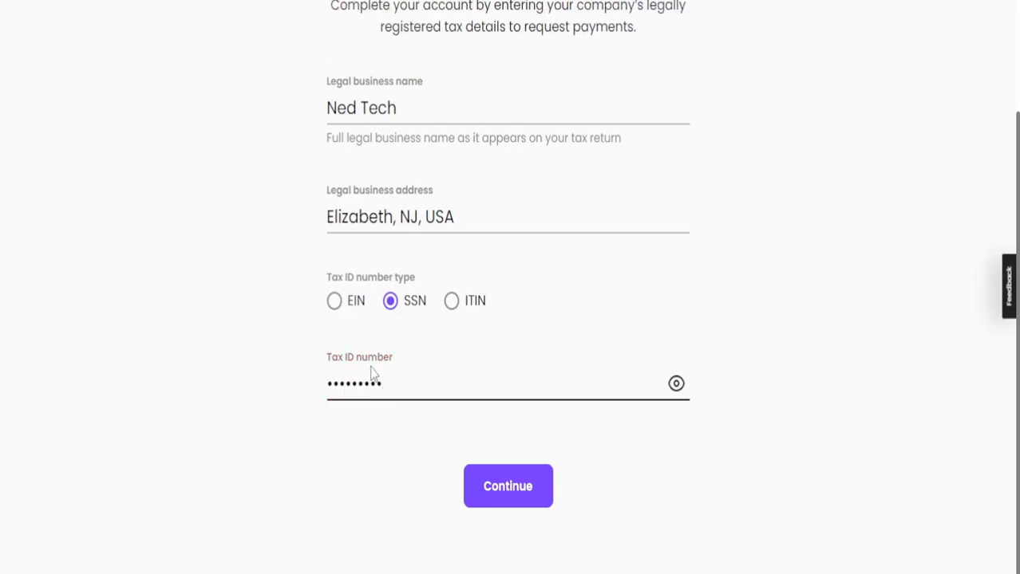
{"action": "left_click", "coordinate": [485, 491]}
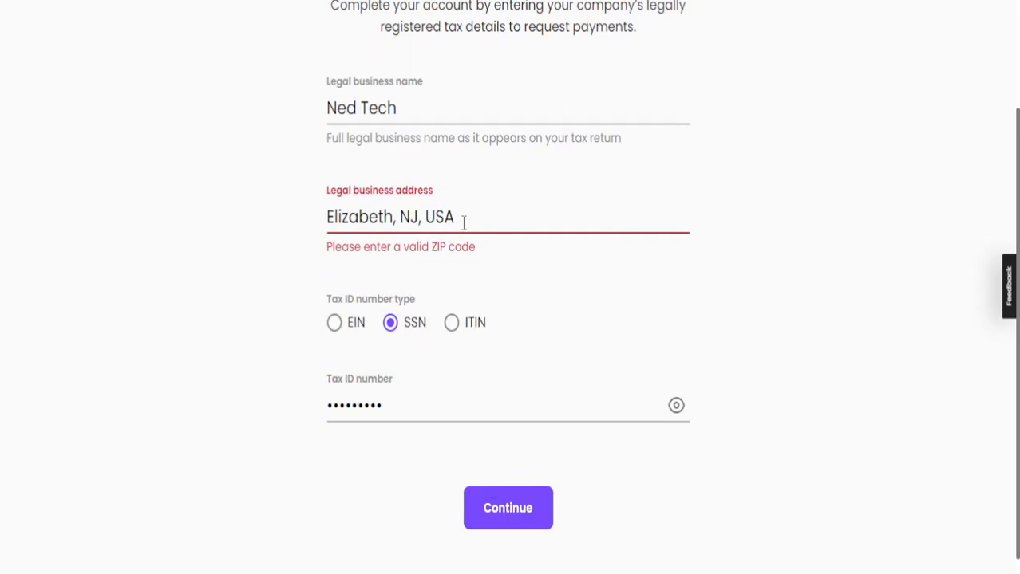
Try to submit the legal details with a ZIP code appended to the business address, and remove the added digits
{"action": "type", "text": "123"}
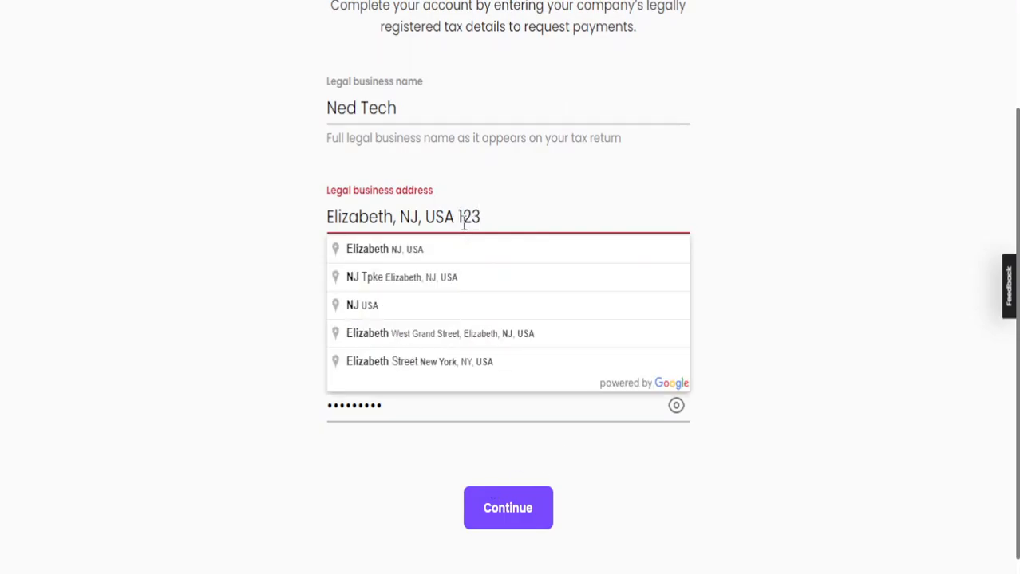
{"action": "type", "text": "4"}
{"action": "left_click", "coordinate": [519, 517]}
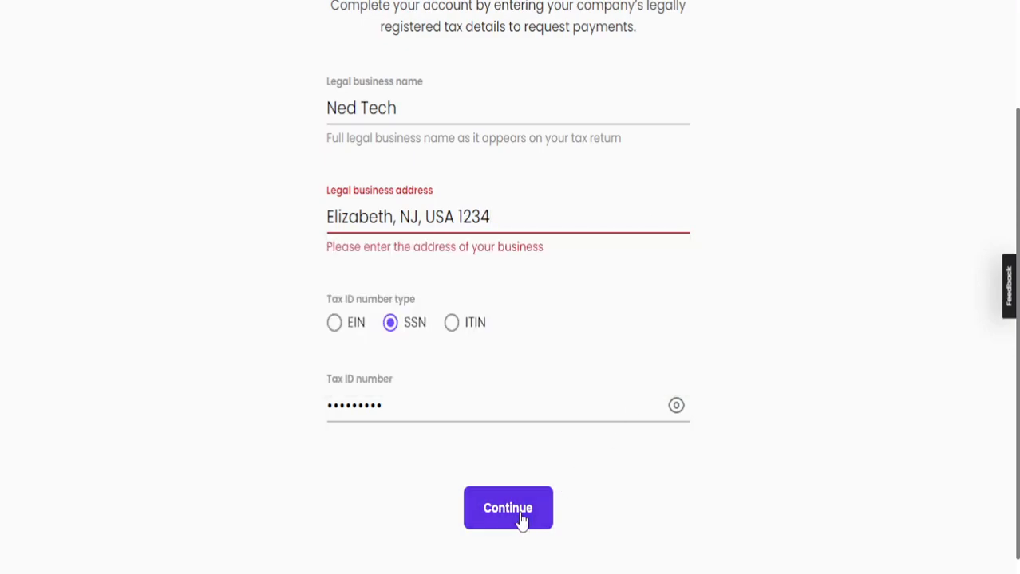
{"action": "left_click", "coordinate": [545, 224]}
{"action": "key", "text": "BackSpace"}
{"action": "key", "text": "BackSpace"}
{"action": "key", "text": "BackSpace"}
{"action": "key", "text": "BackSpace"}
{"action": "key", "text": "BackSpace"}
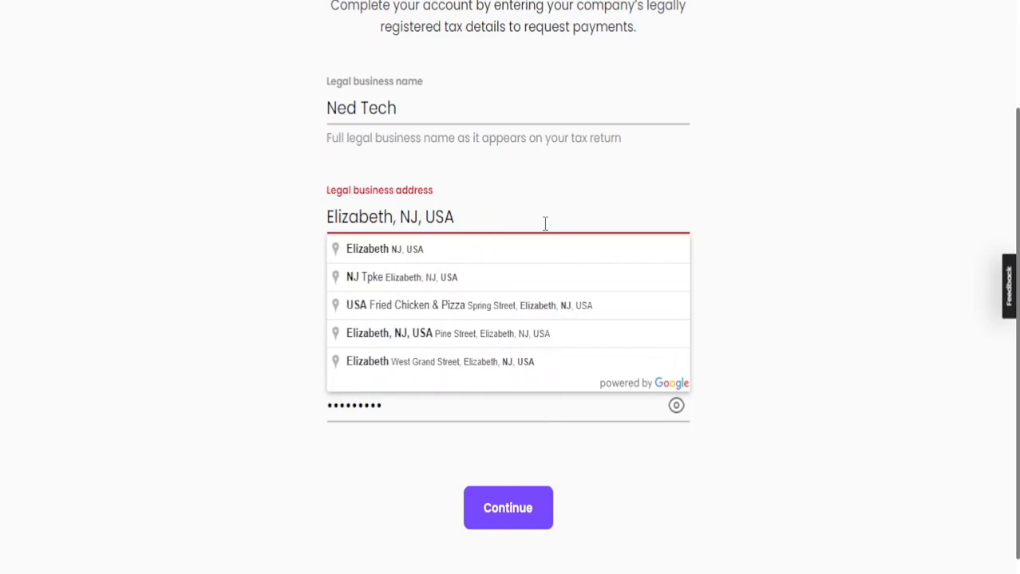
Try to continue with a different suggested legal business address and EIN as the tax ID number type
{"action": "left_click", "coordinate": [568, 274]}
{"action": "left_click", "coordinate": [518, 485]}
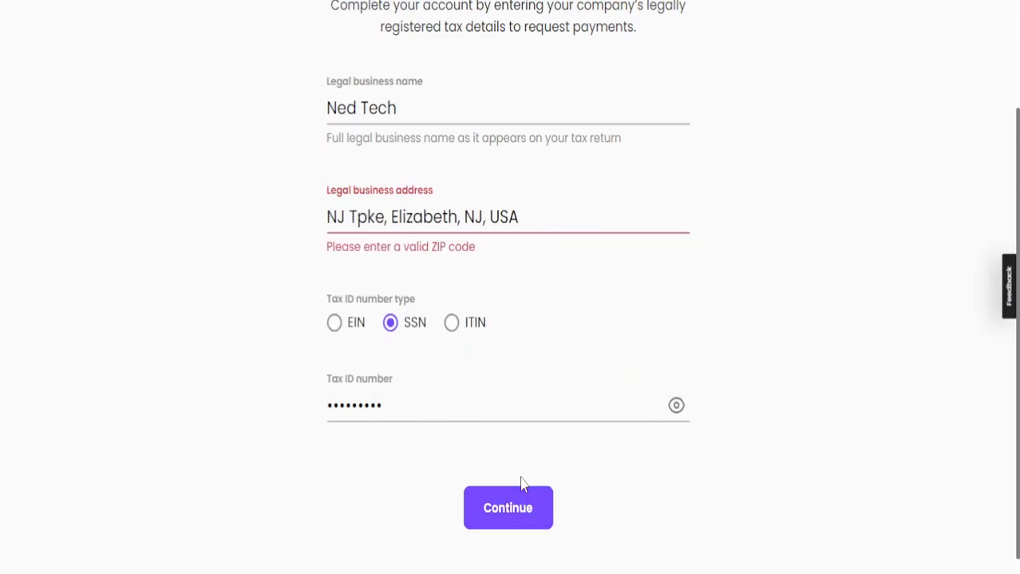
{"action": "left_click", "coordinate": [335, 323]}
{"action": "left_click", "coordinate": [527, 513]}
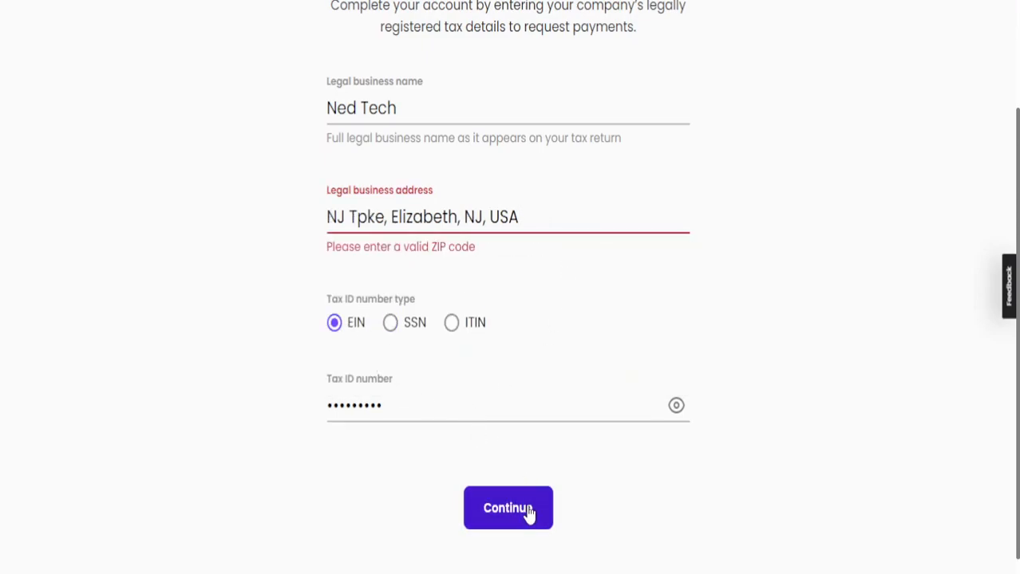
{"action": "scroll", "coordinate": [718, 399], "scroll_direction": "up", "scroll_amount": 2}
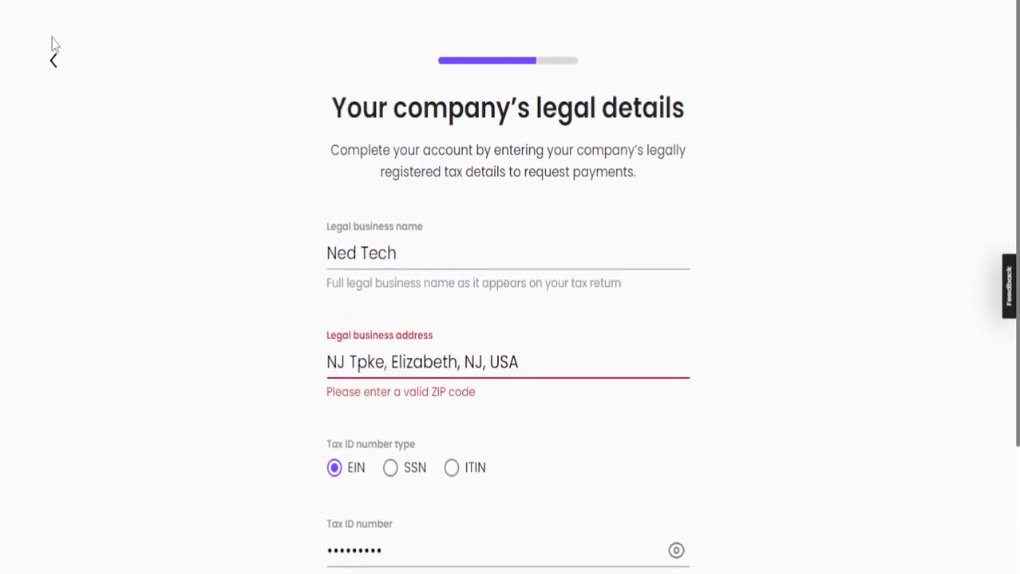
Leave the getting-paid setup, dismissing the browser's offer to save the password, and open the Customers page
{"action": "left_click", "coordinate": [54, 61]}
{"action": "left_click", "coordinate": [54, 62]}
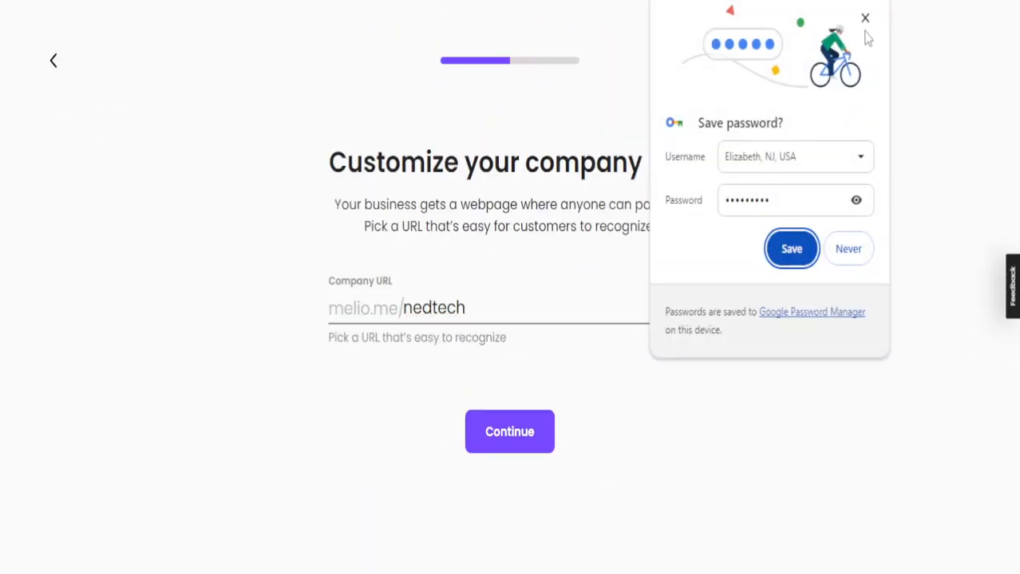
{"action": "left_click", "coordinate": [864, 19]}
{"action": "left_click", "coordinate": [54, 64]}
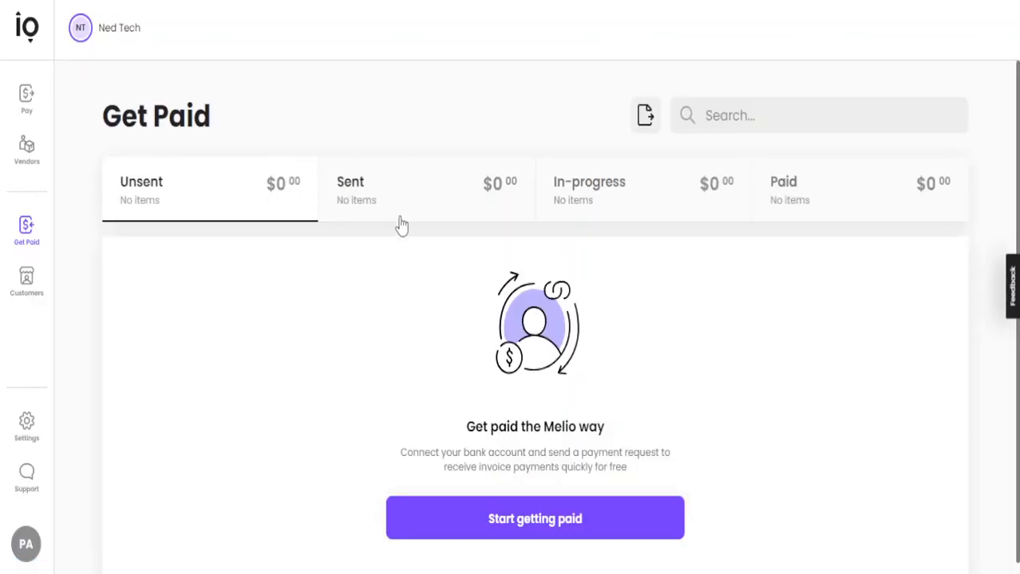
{"action": "scroll", "coordinate": [406, 322], "scroll_direction": "down", "scroll_amount": 1}
{"action": "left_click", "coordinate": [32, 287]}
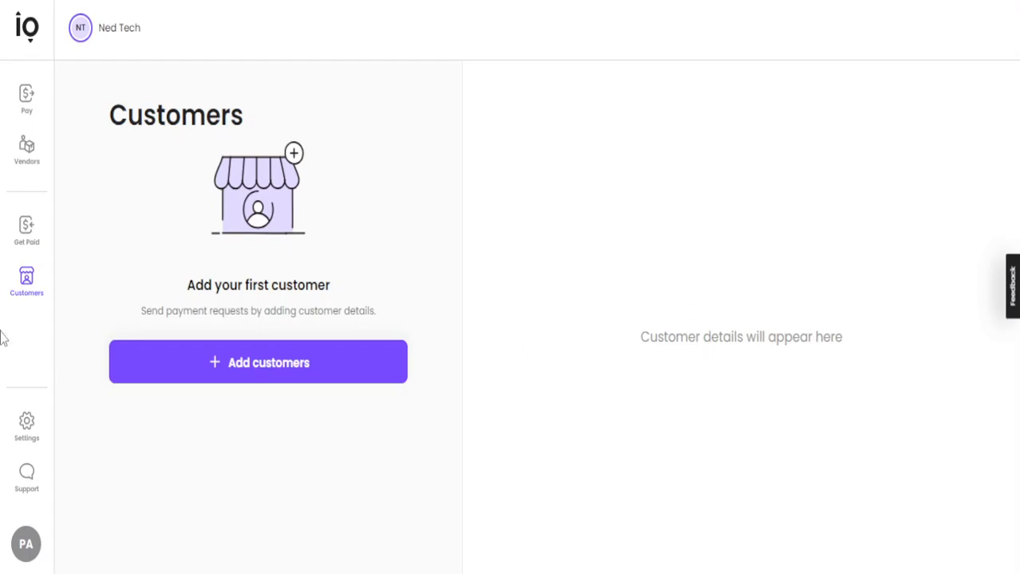
Open Settings and look through the company settings, the collaborators page and the remaining settings categories
{"action": "scroll", "coordinate": [314, 255], "scroll_direction": "down", "scroll_amount": 1}
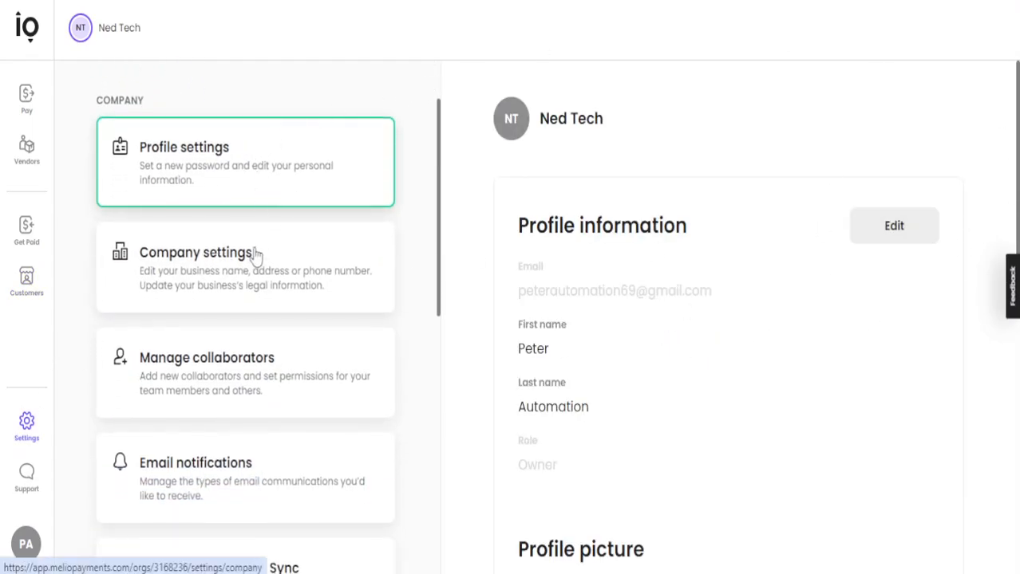
{"action": "left_click", "coordinate": [284, 285]}
{"action": "left_click", "coordinate": [286, 375]}
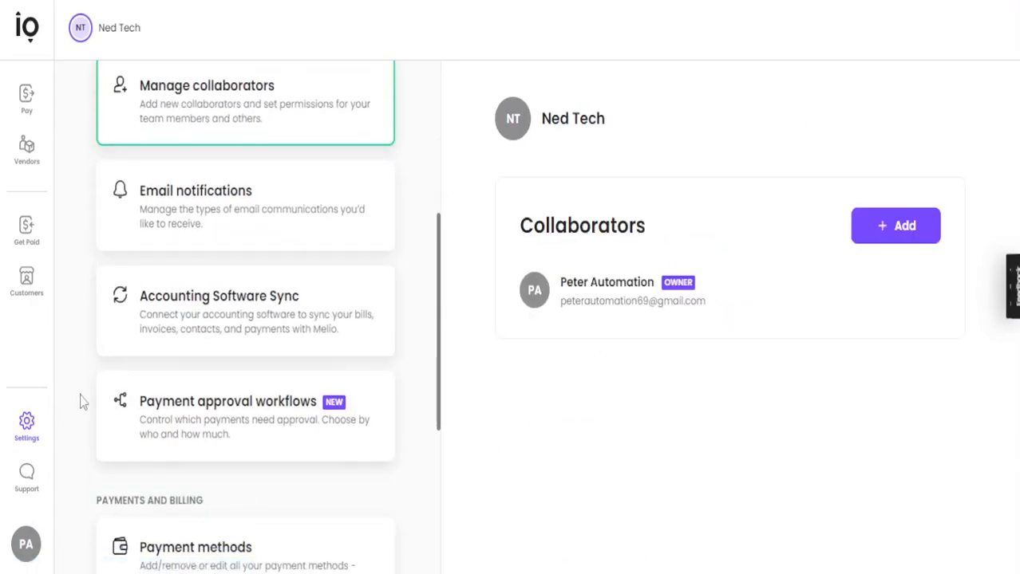
{"action": "scroll", "coordinate": [249, 391], "scroll_direction": "down", "scroll_amount": 5}
{"action": "scroll", "coordinate": [313, 404], "scroll_direction": "up", "scroll_amount": 9}
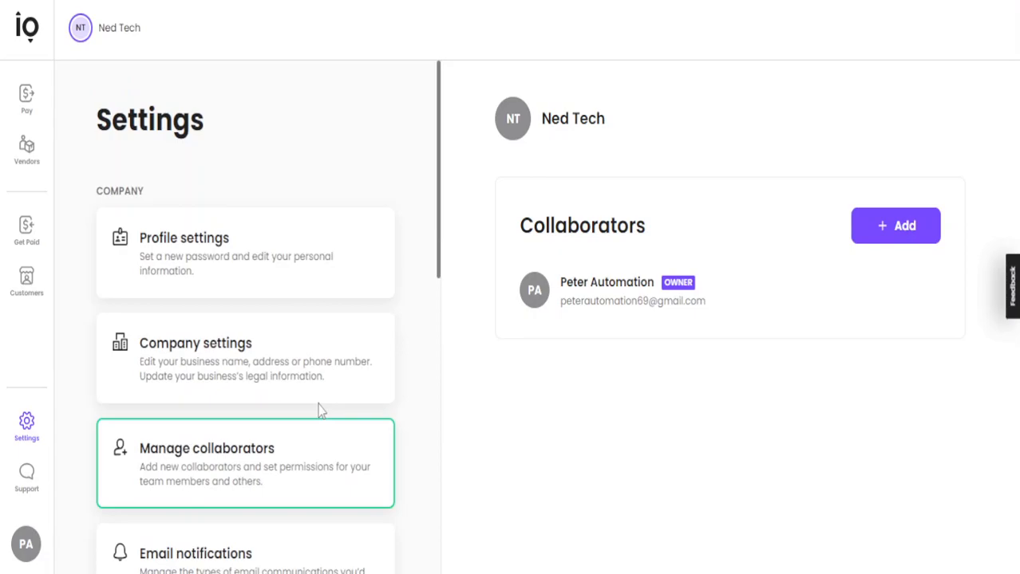